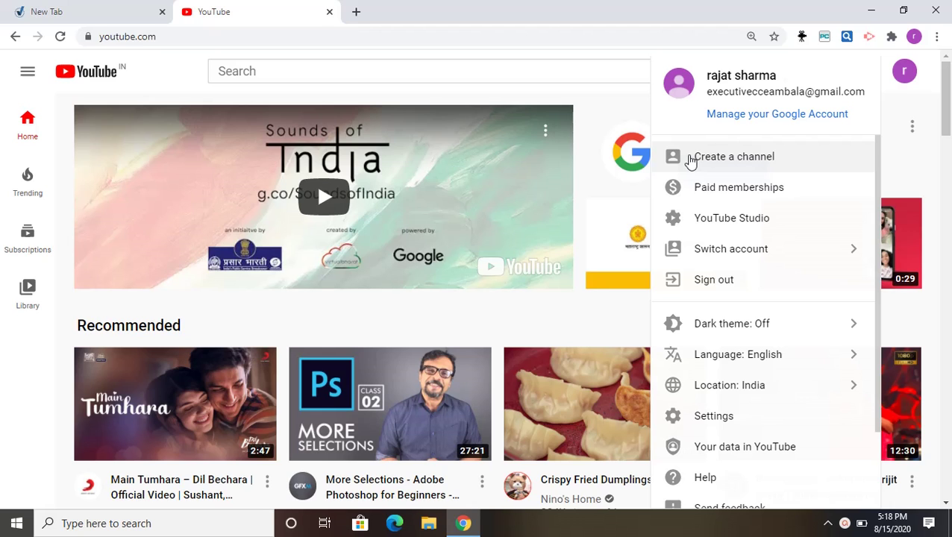
- Start creating a YouTube channel and choose to use a custom name for it
click(691, 158)
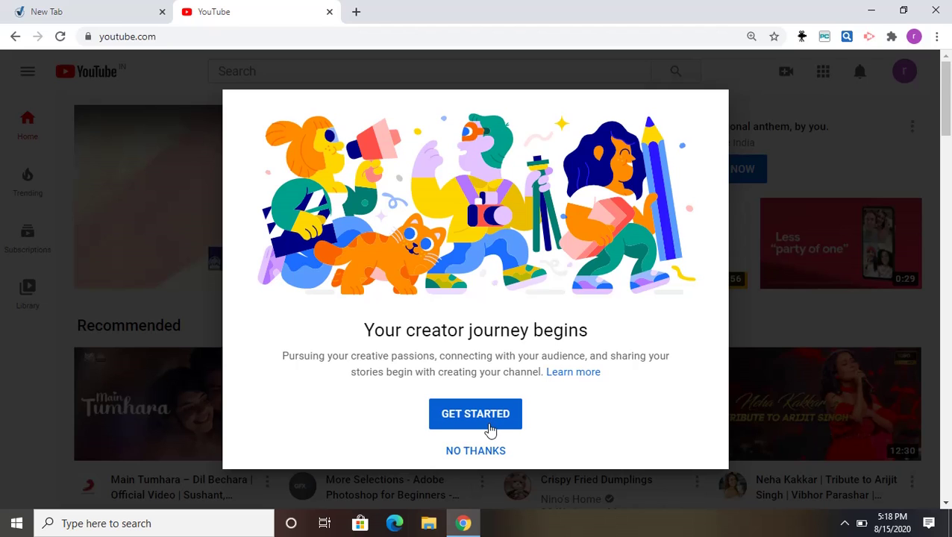
click(501, 412)
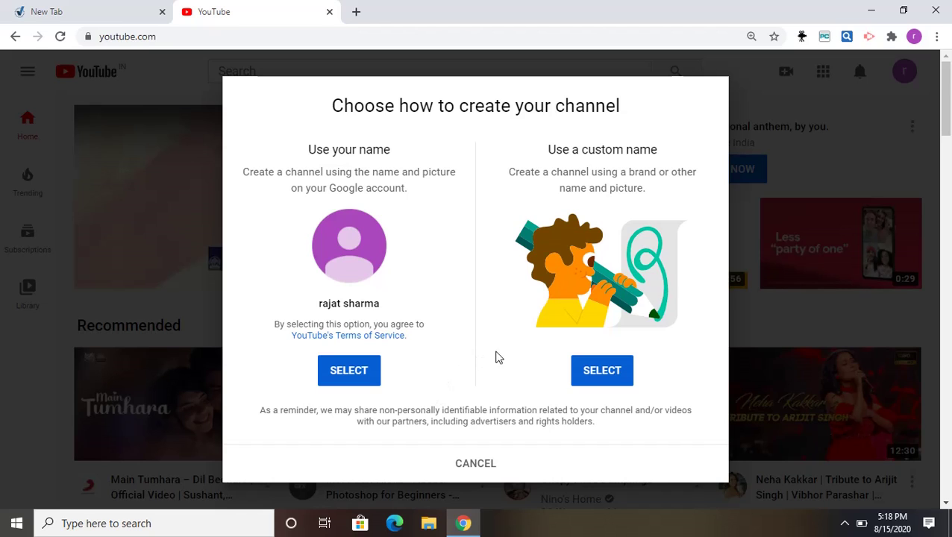
click(600, 382)
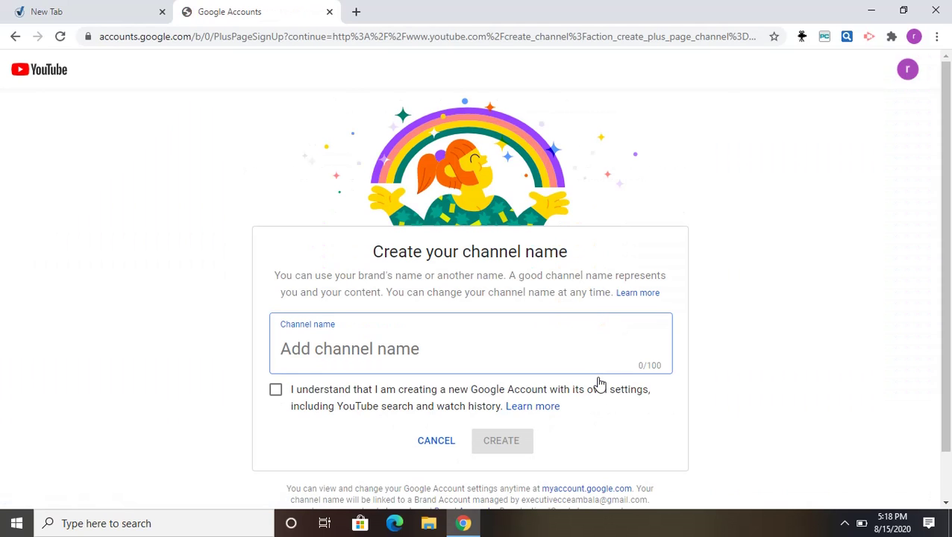
- Name the channel COMPUTER EDUCATION, accept the new Google Account acknowledgement, and create the channel
text(COMP)
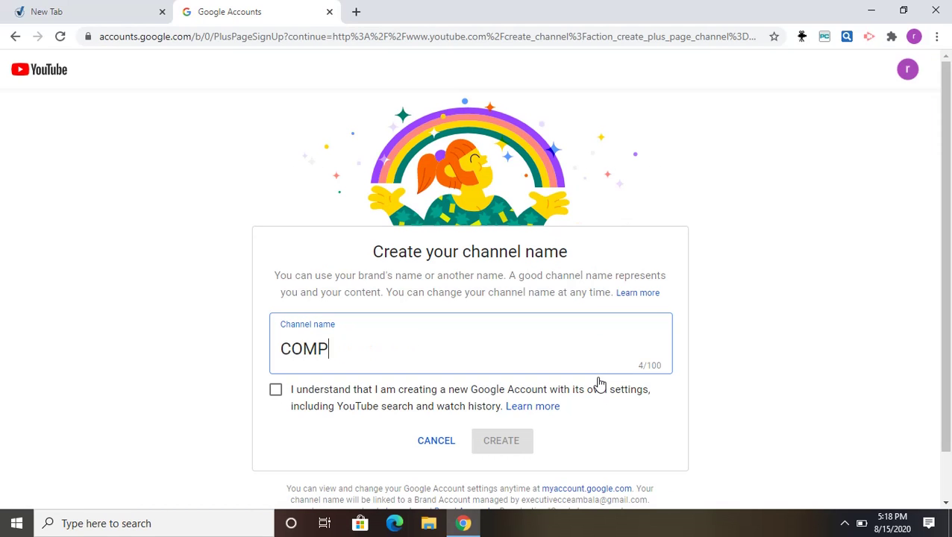
text(UTER E)
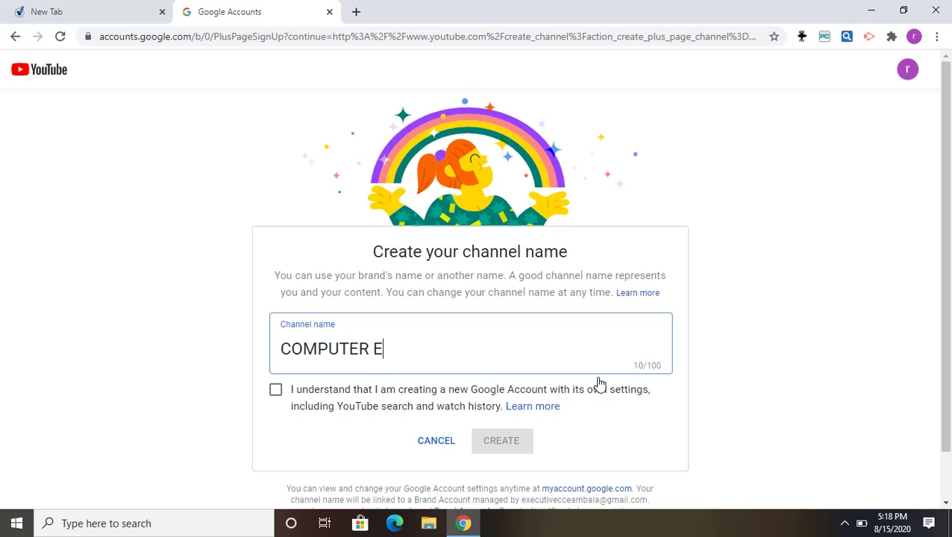
text(DUCAT)
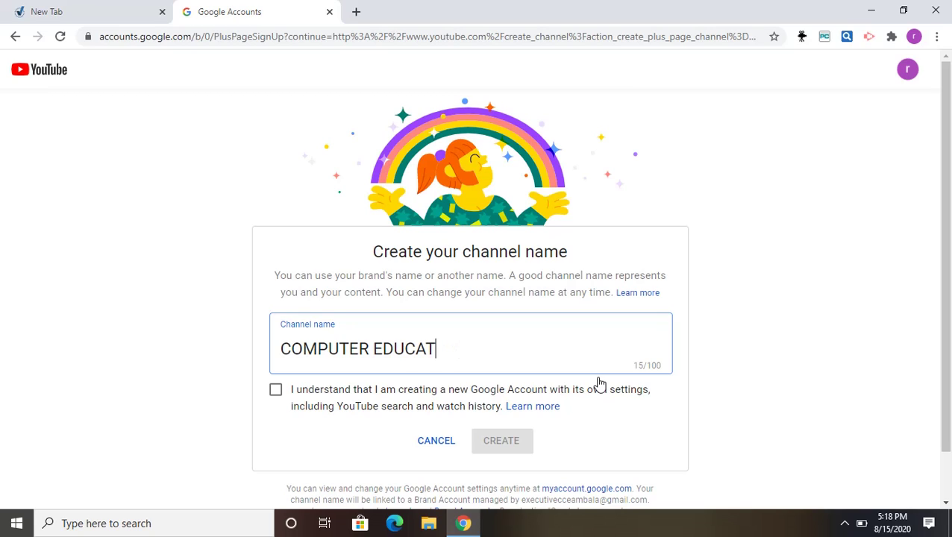
text(OOON)
click(275, 395)
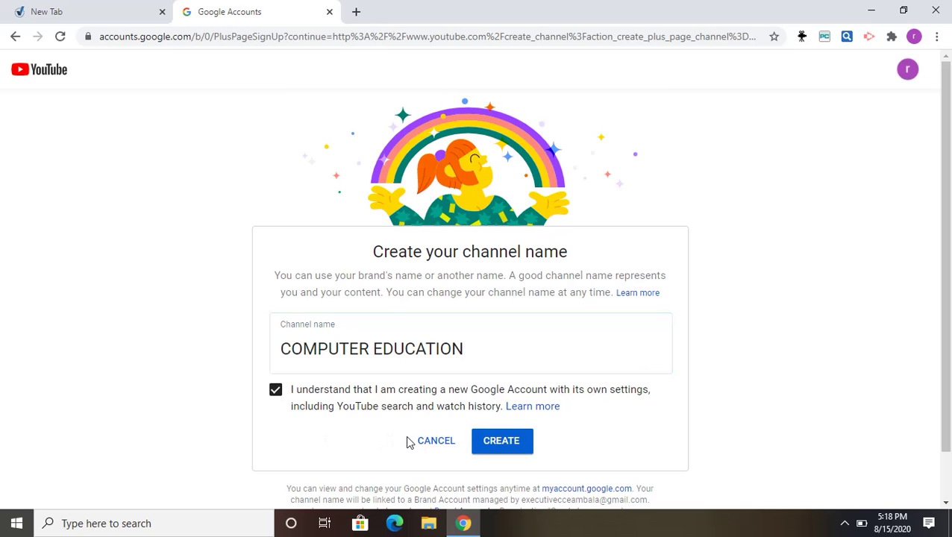
click(496, 445)
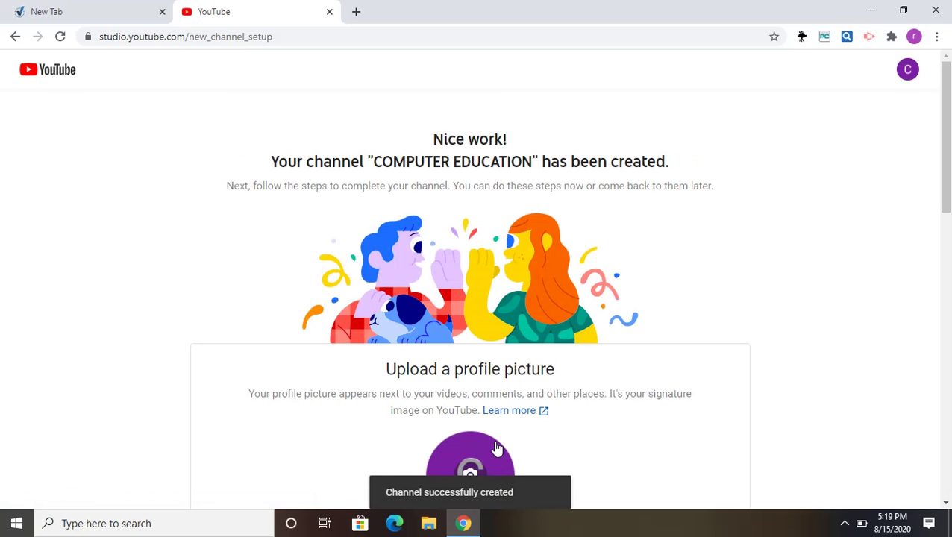
- Search the web for CANVA.COM in a new browser tab and open the Canva website from the results
drag(945, 183, 940, 263)
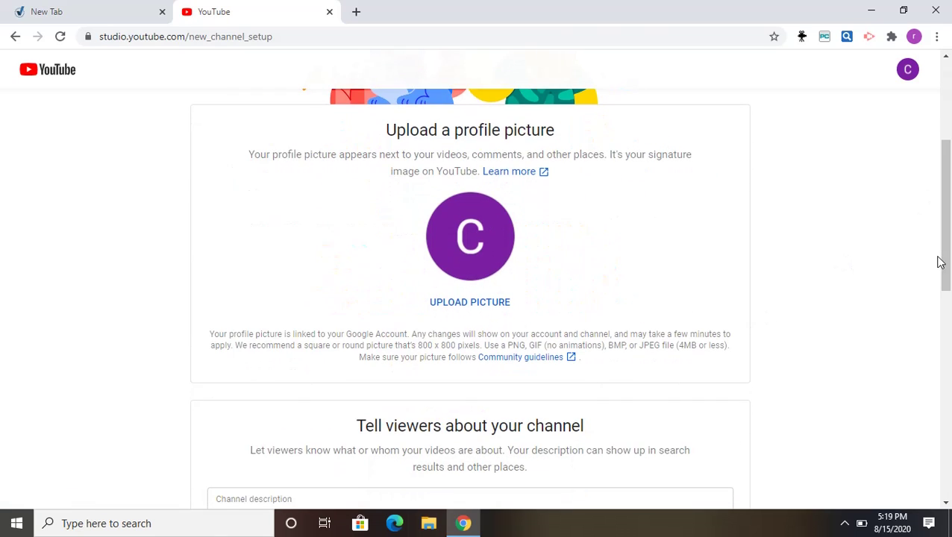
click(356, 12)
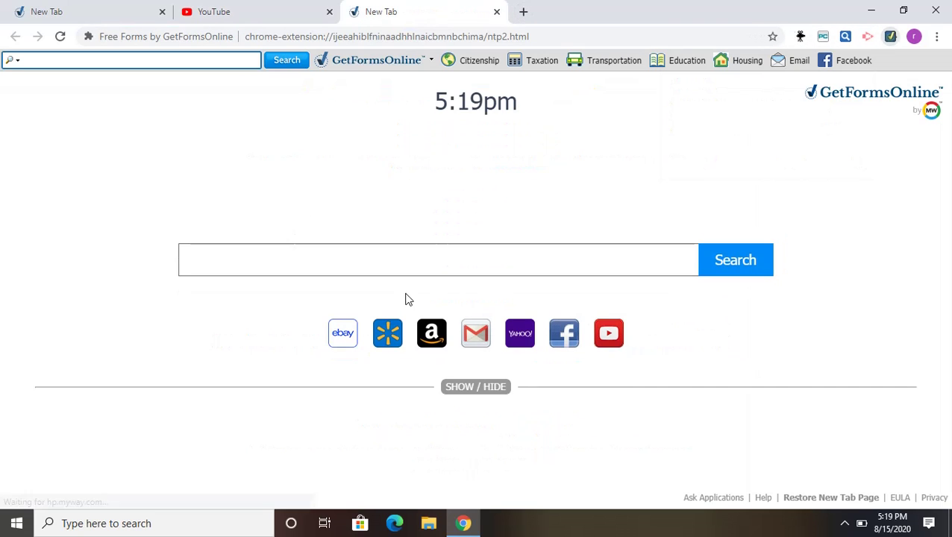
text(CANVA)
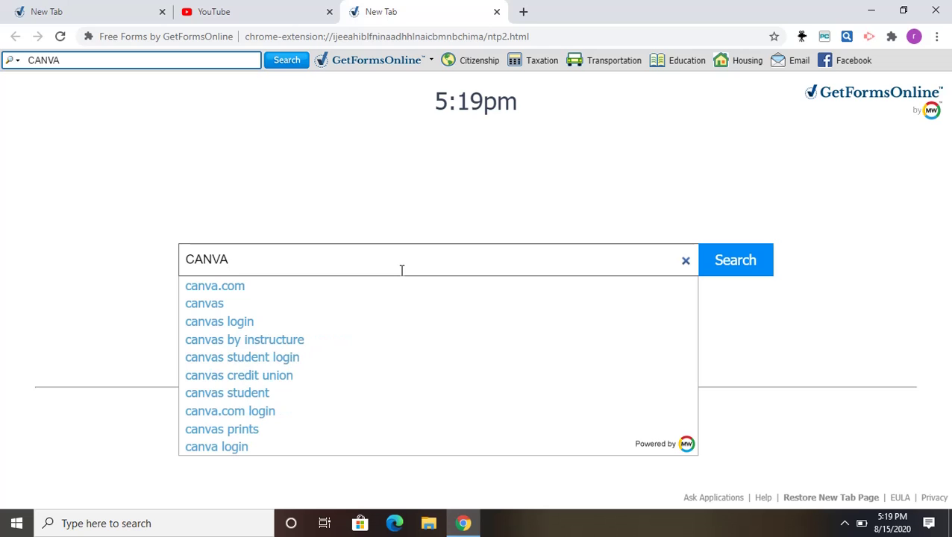
text(.COM)
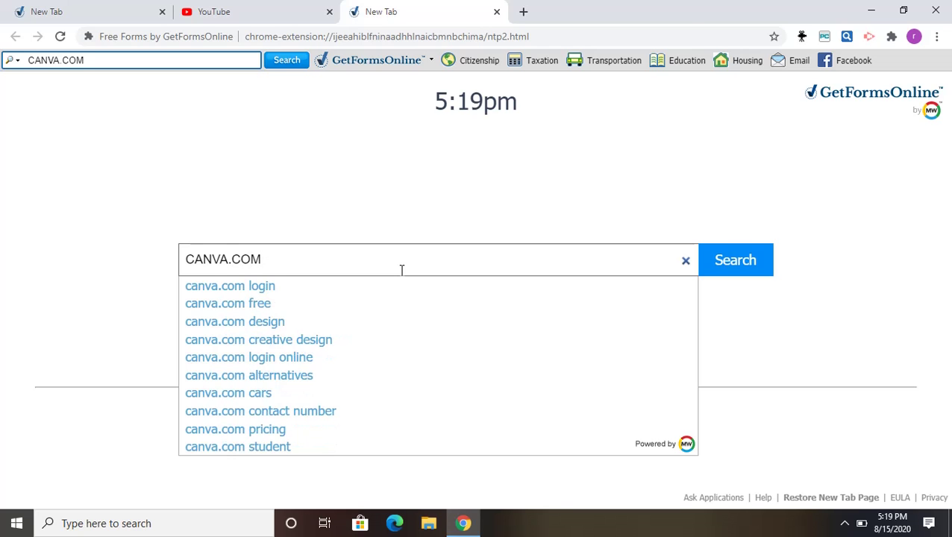
key(Return)
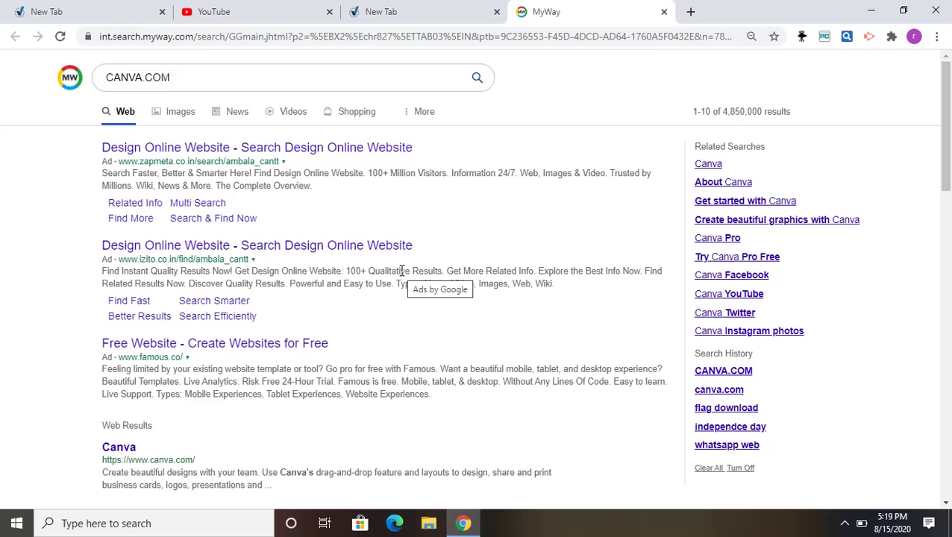
drag(402, 270, 123, 393)
click(119, 447)
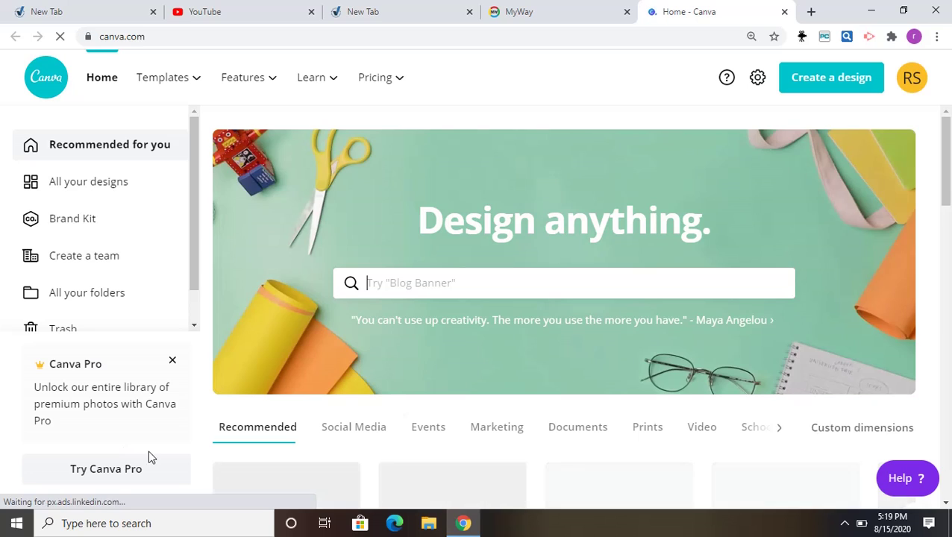
- Search Canva for logo templates and open the green Gran's Way Tea & Cakes template for editing
click(406, 283)
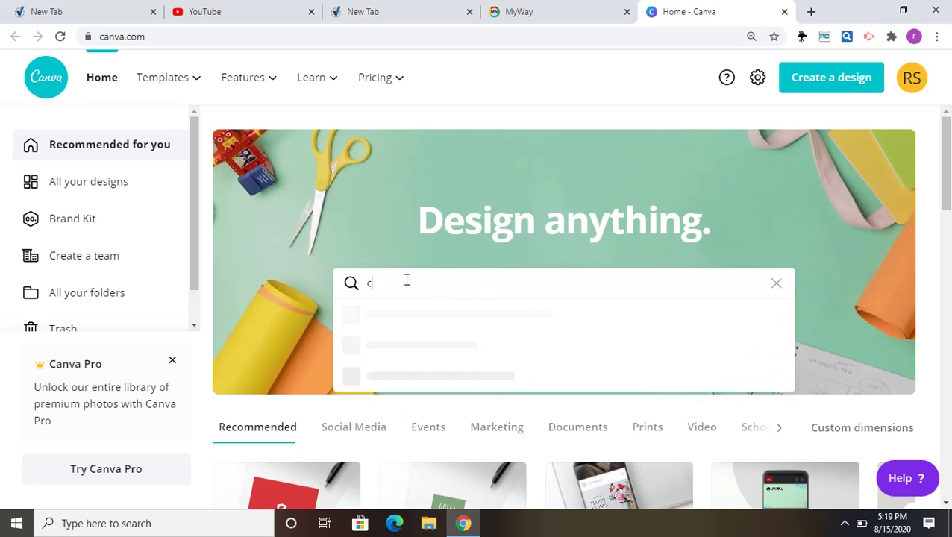
text(c)
key(BackSpace)
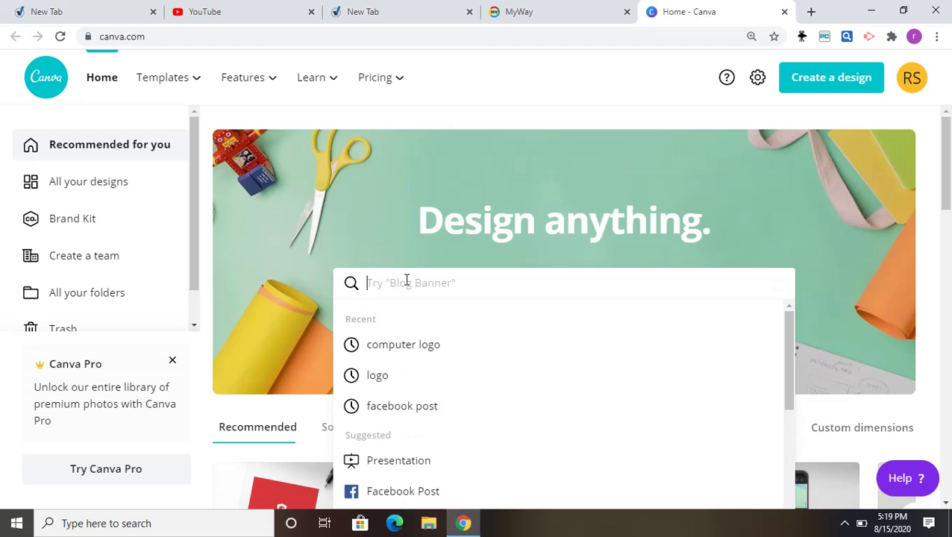
text(logo)
key(Return)
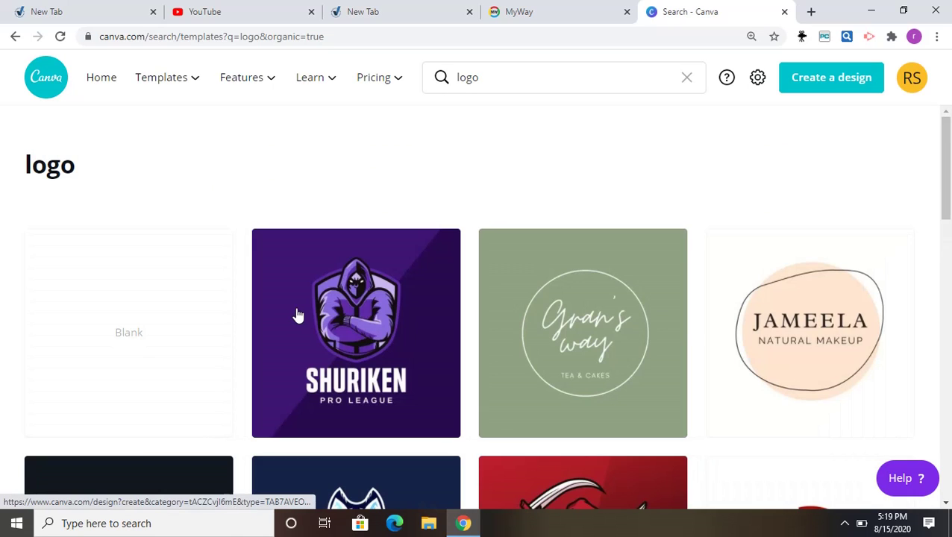
click(640, 368)
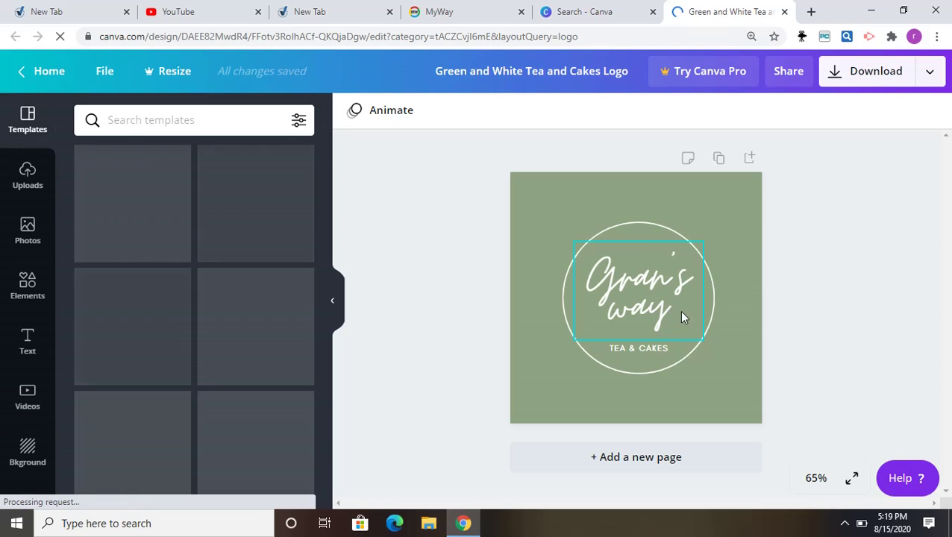
- Switch the design to the recently used Empire Emperors template and replace its main title with COMPUTER EDUCATION
click(679, 310)
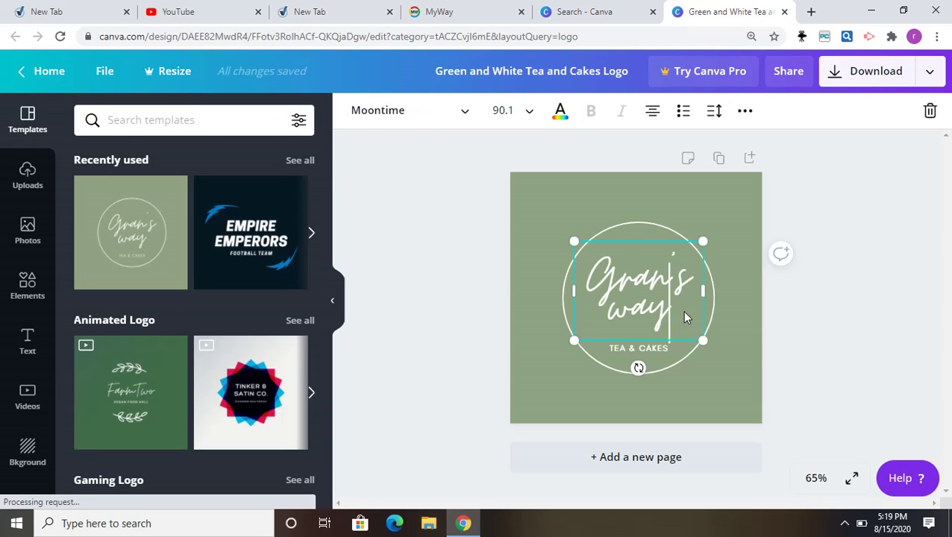
click(265, 273)
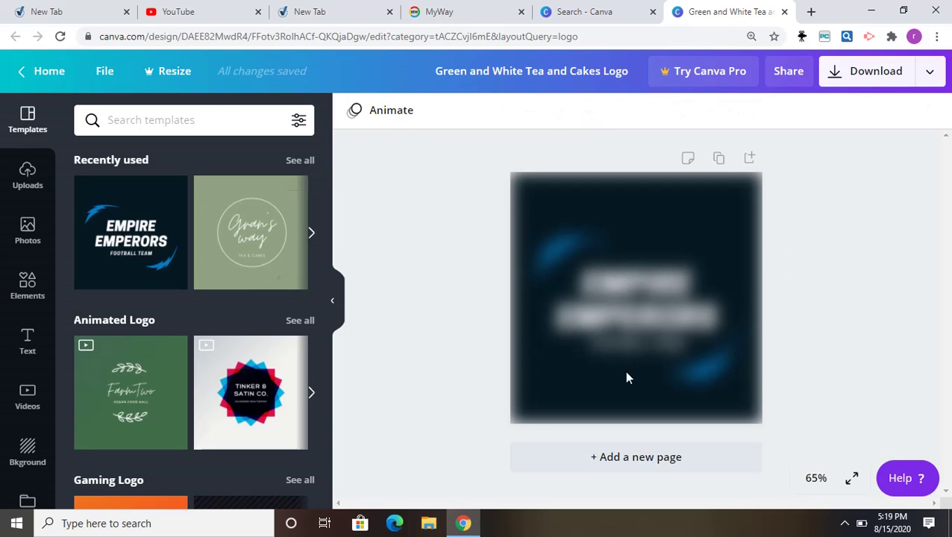
click(718, 321)
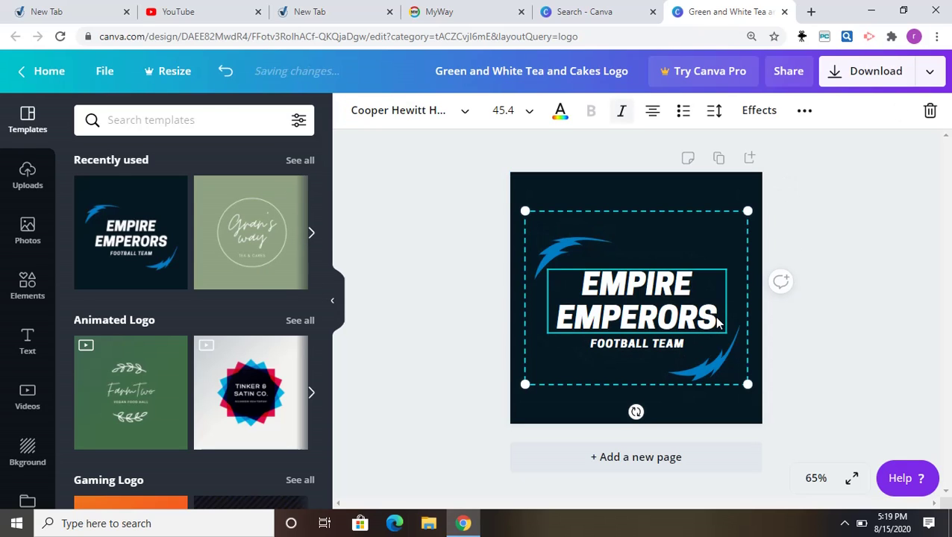
key(BackSpace)
key(BackSpace)
text(\\)
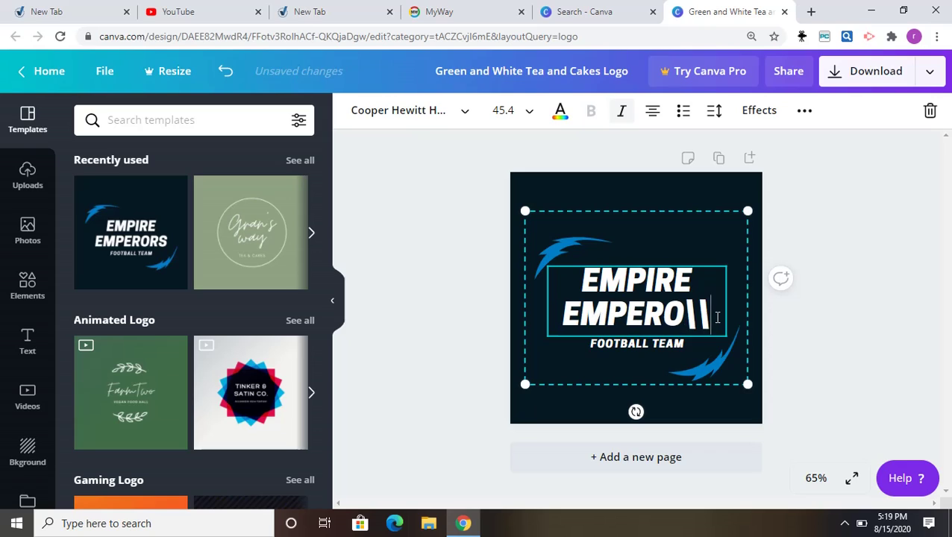
key(ctrl+a)
key(BackSpace)
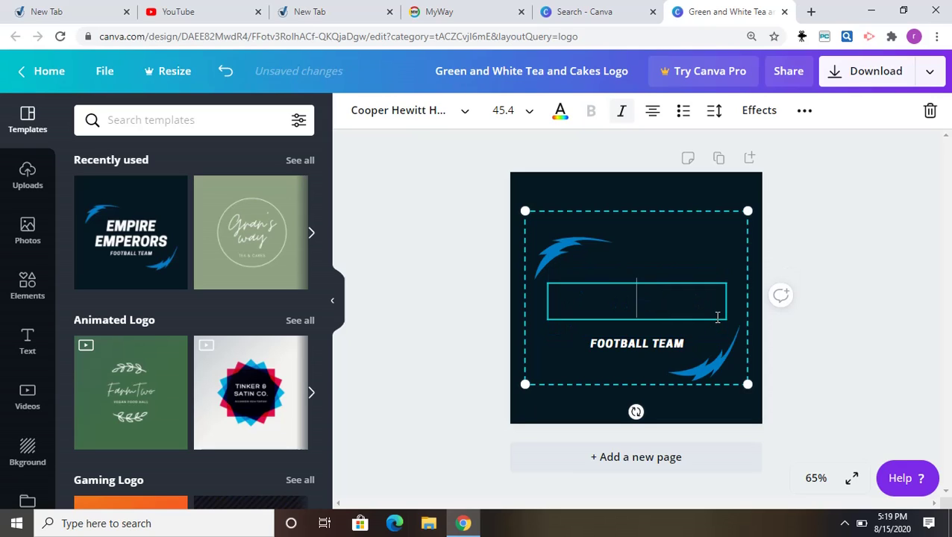
text(COM)
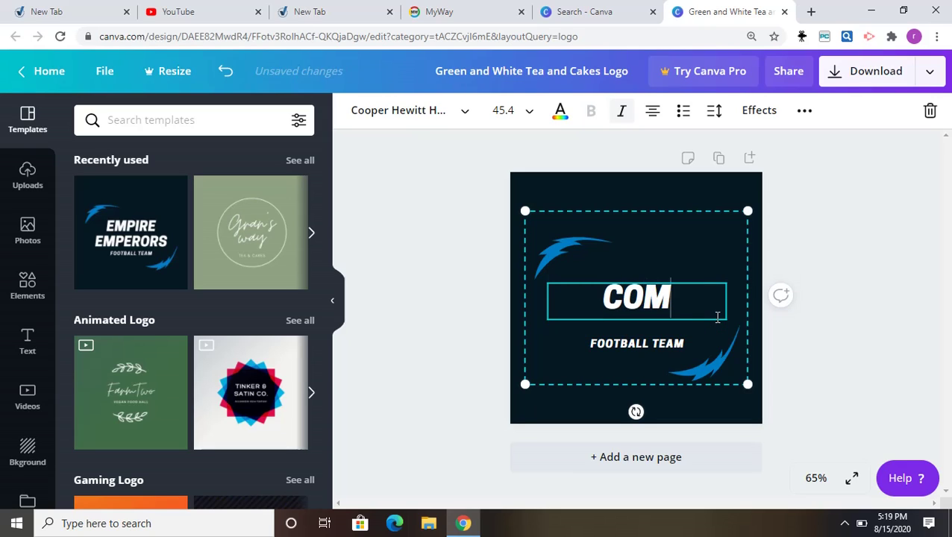
text(PUTER)
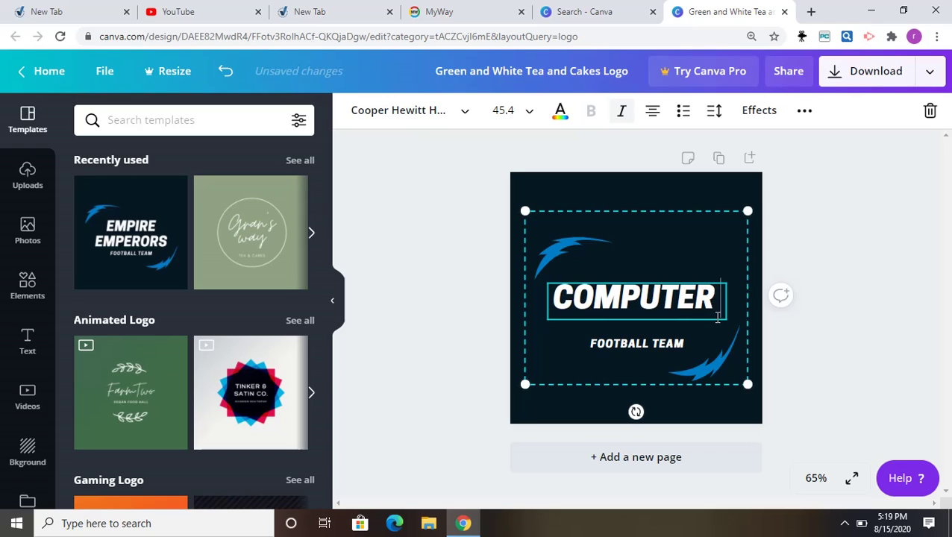
text( EDU)
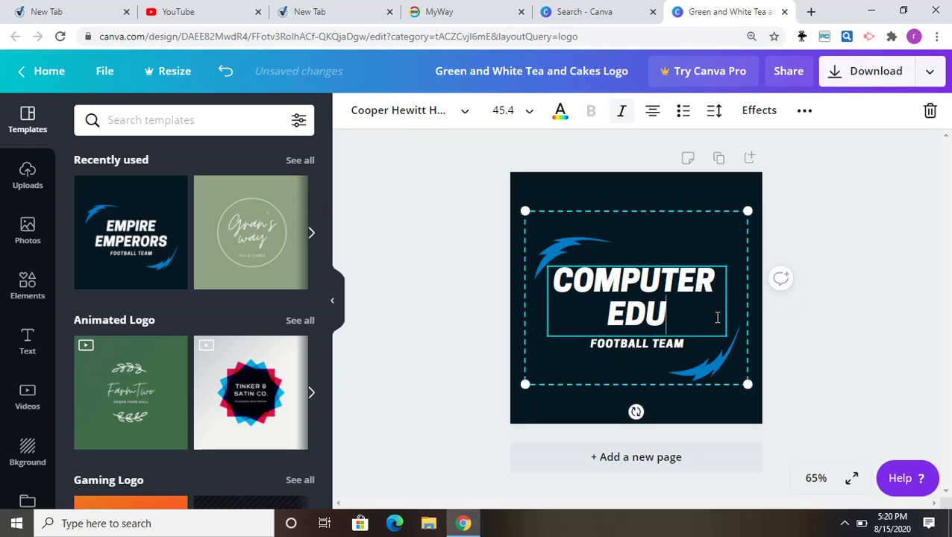
text(CATION)
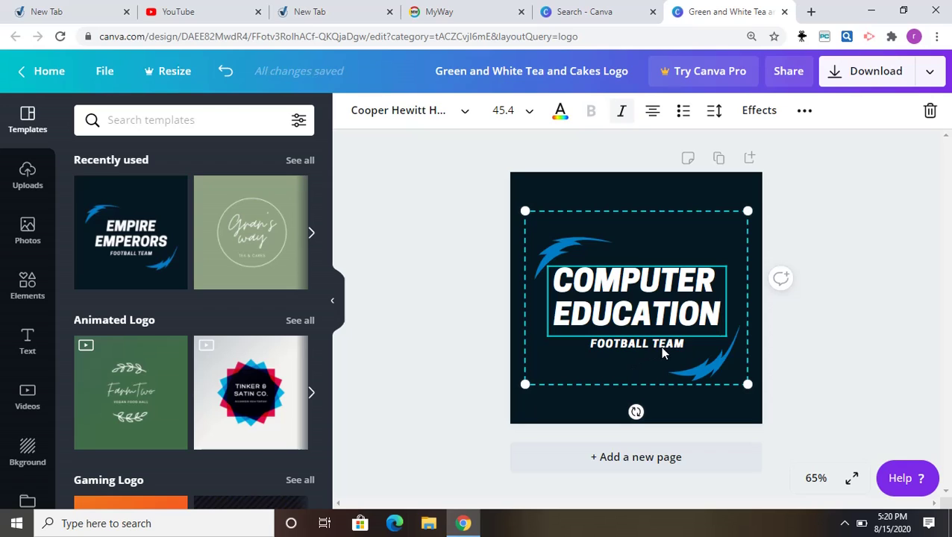
- Delete the FOOTBALL TEAM subtitle from the logo design
click(662, 349)
key(Delete)
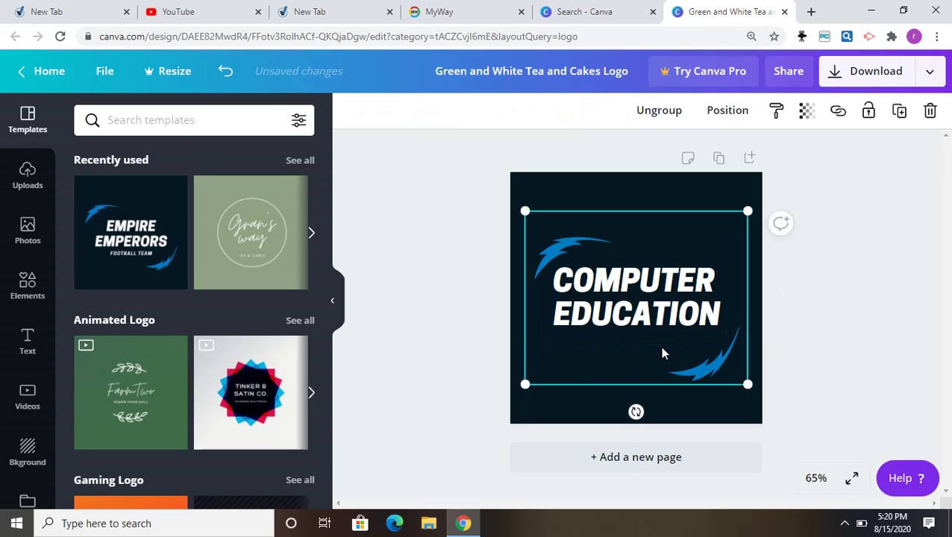
click(834, 314)
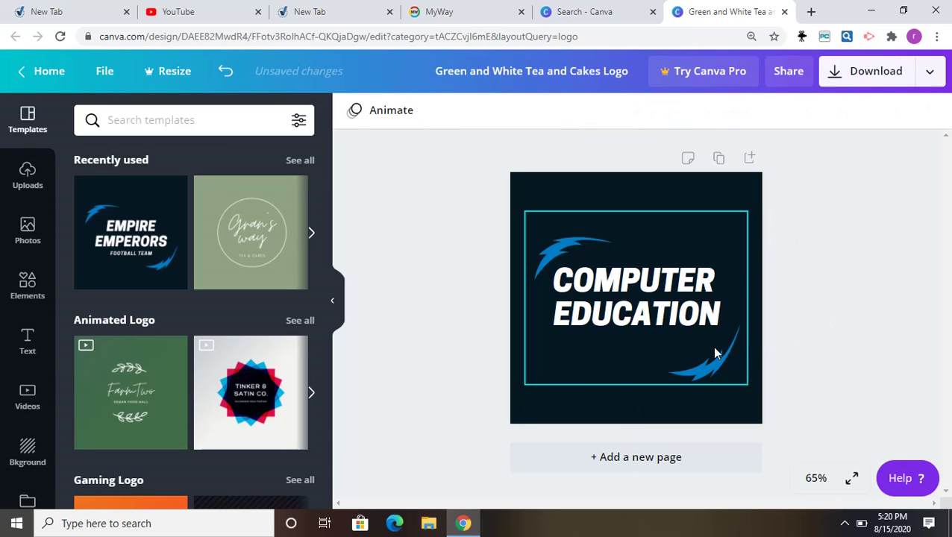
mouse_move(721, 363)
mouse_down()
mouse_move(715, 346)
mouse_move(721, 363)
mouse_up()
click(870, 365)
click(710, 364)
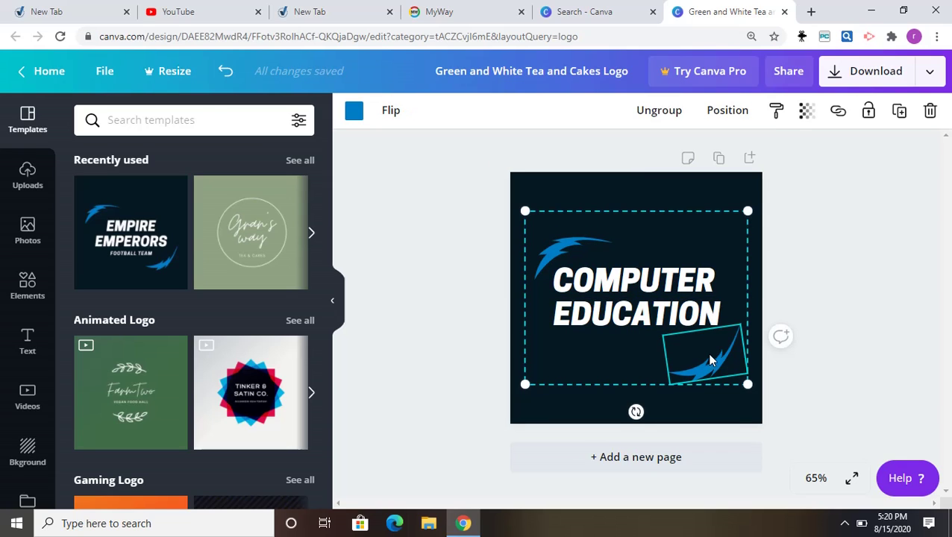
mouse_move(710, 360)
mouse_down()
mouse_move(708, 347)
mouse_move(708, 358)
mouse_up()
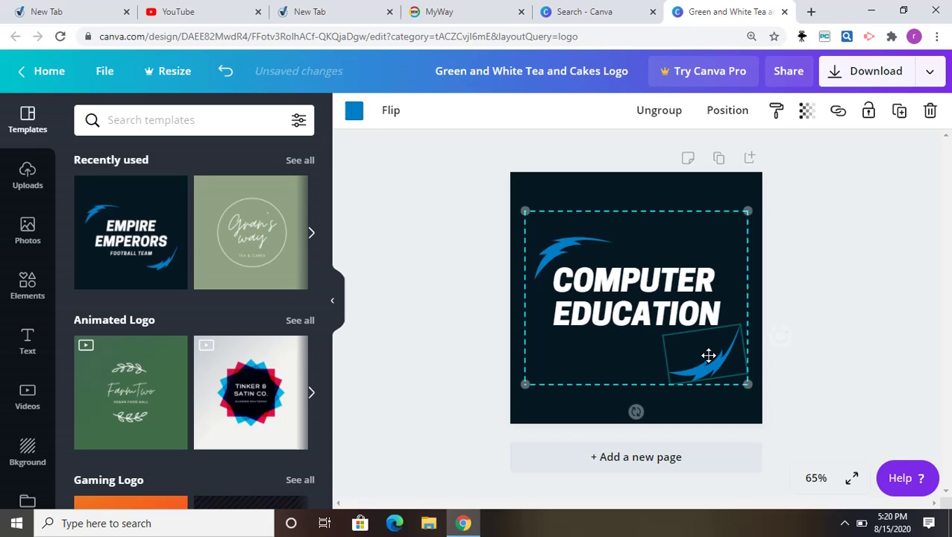
click(884, 300)
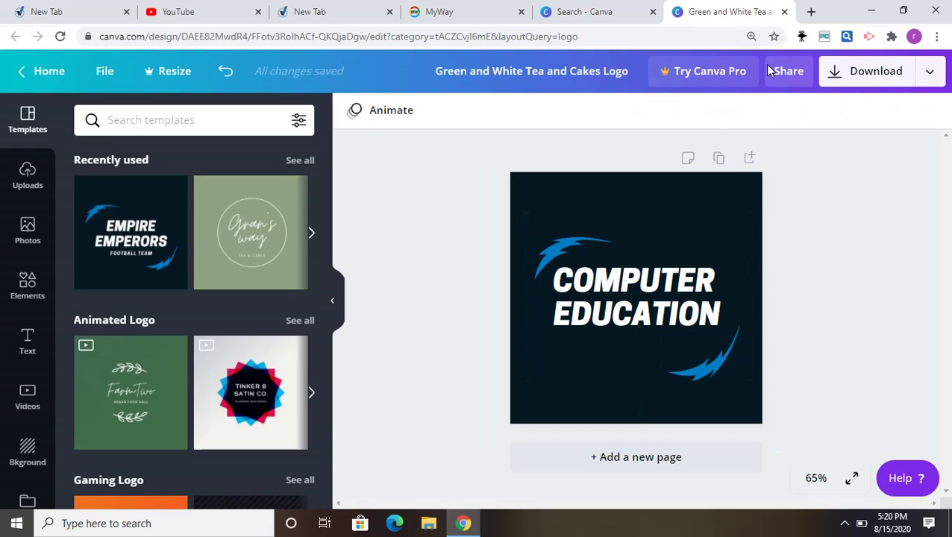
- Download the finished logo as a PNG and open the downloaded image from File Explorer in Paint
click(836, 77)
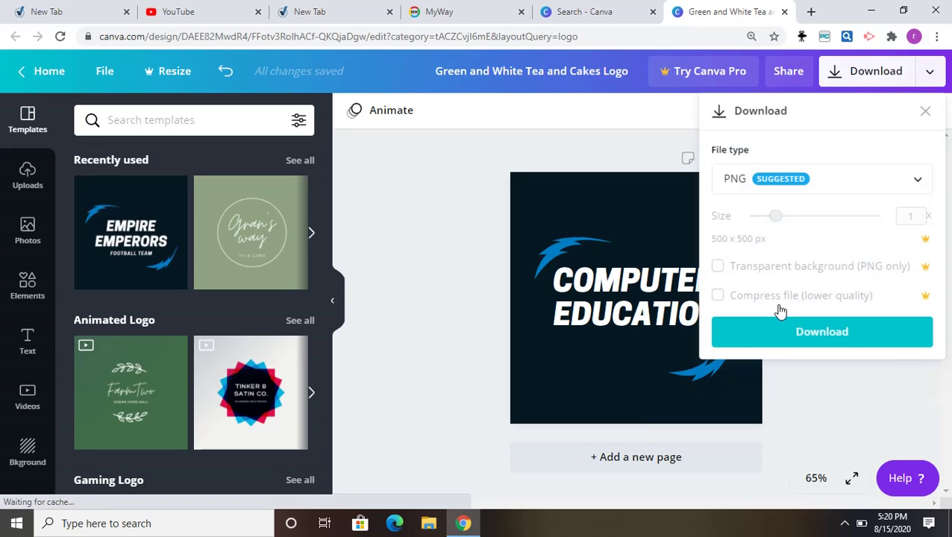
click(776, 344)
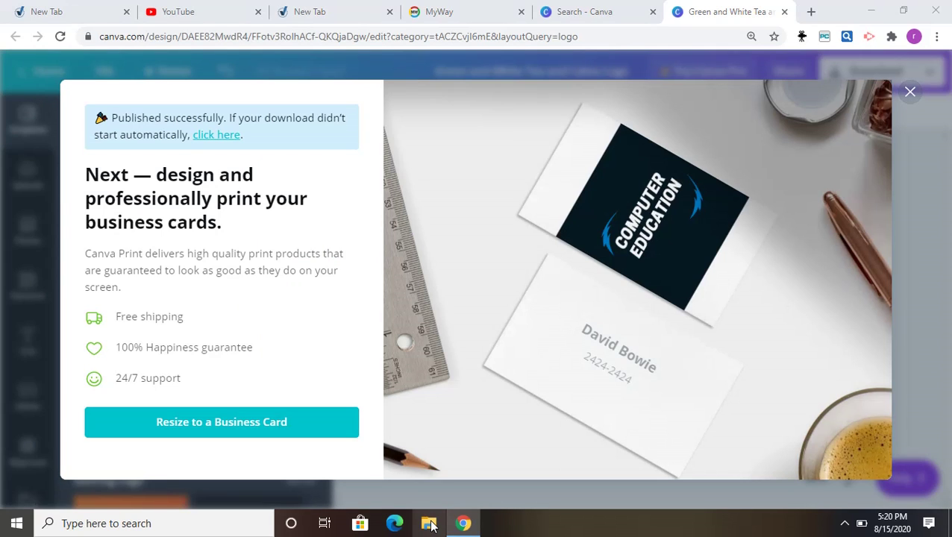
click(429, 524)
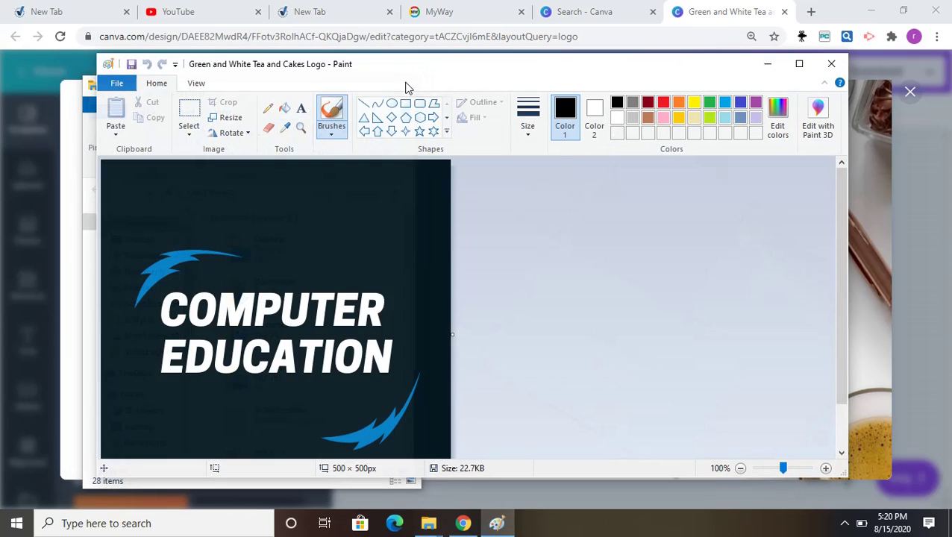
- Close Paint and try to drop the Green and White Tea and Cakes Logo file from Downloads onto the YouTube channel's profile picture
click(832, 64)
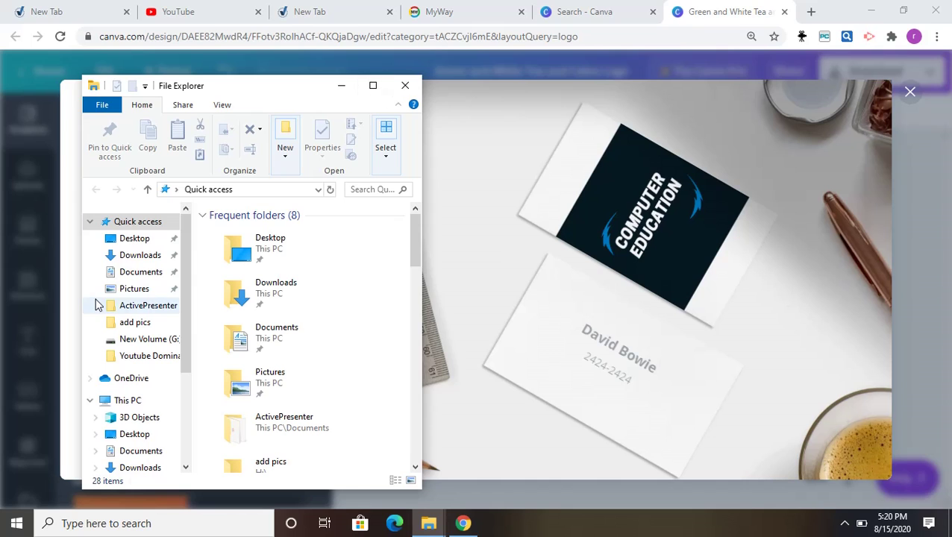
click(139, 257)
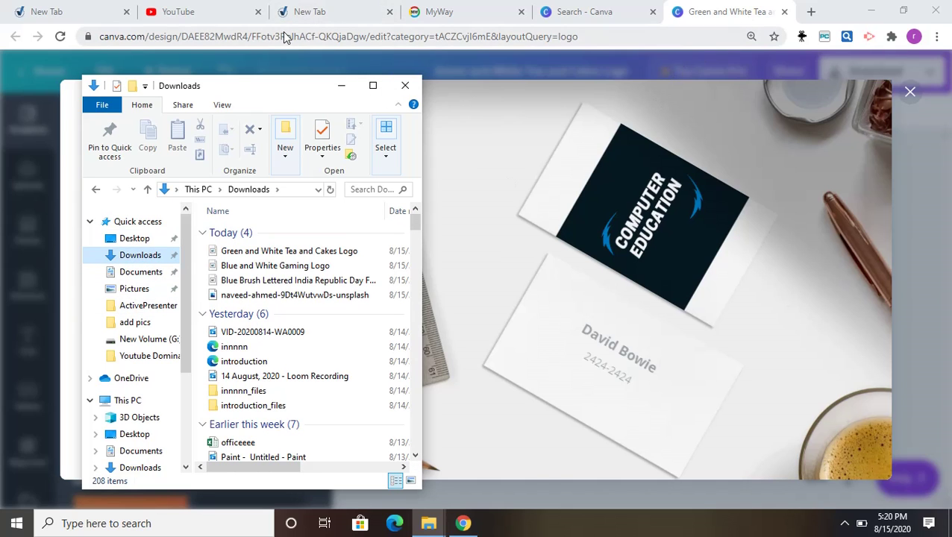
click(228, 7)
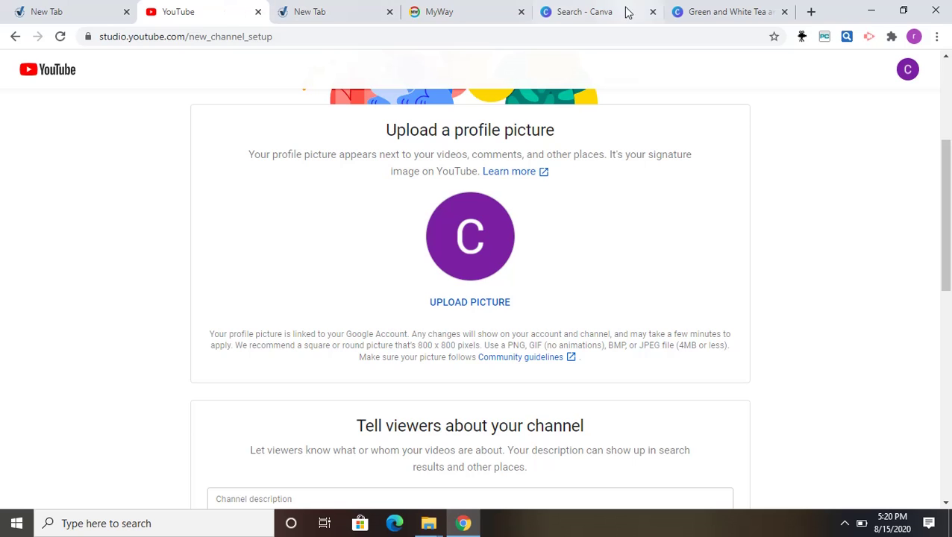
click(903, 13)
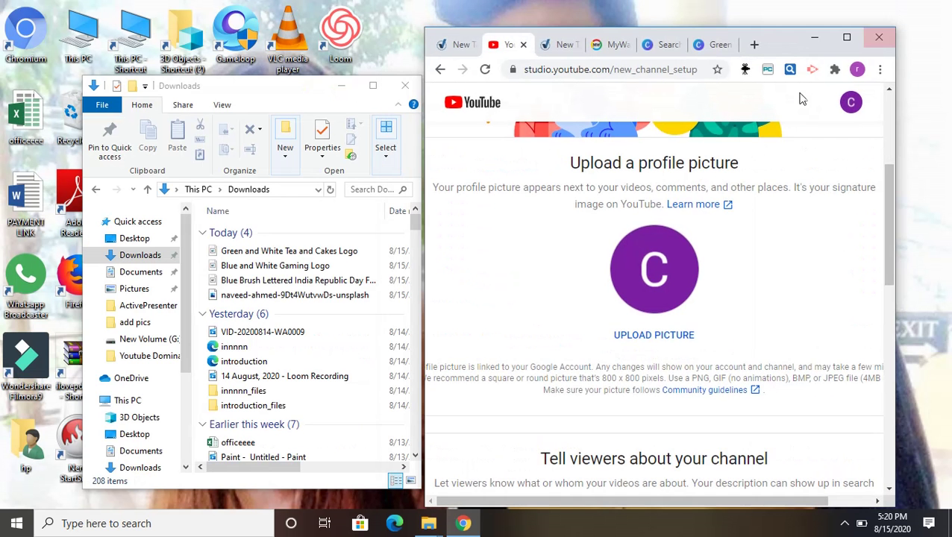
drag(314, 251, 676, 276)
- Upload the Green and White Tea and Cakes Logo image from the Downloads folder as the channel's profile picture
click(691, 254)
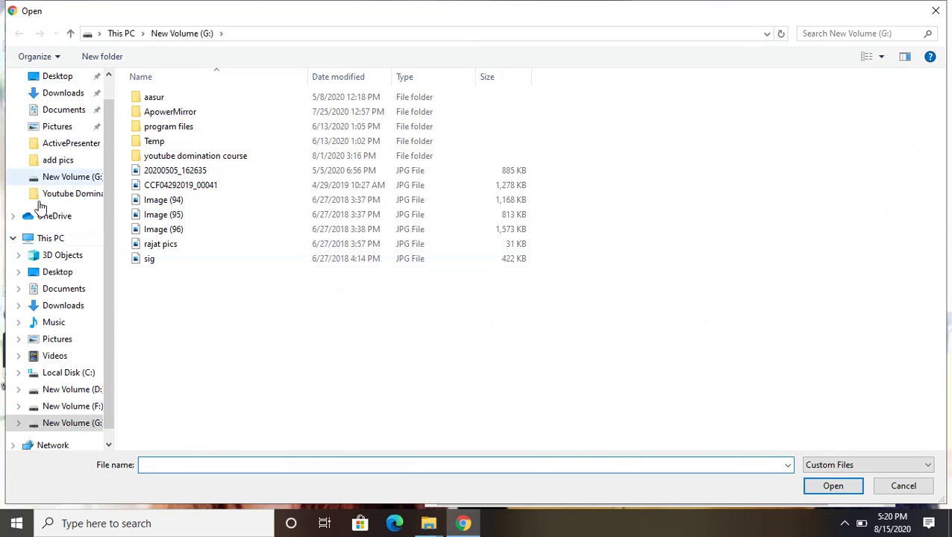
click(63, 93)
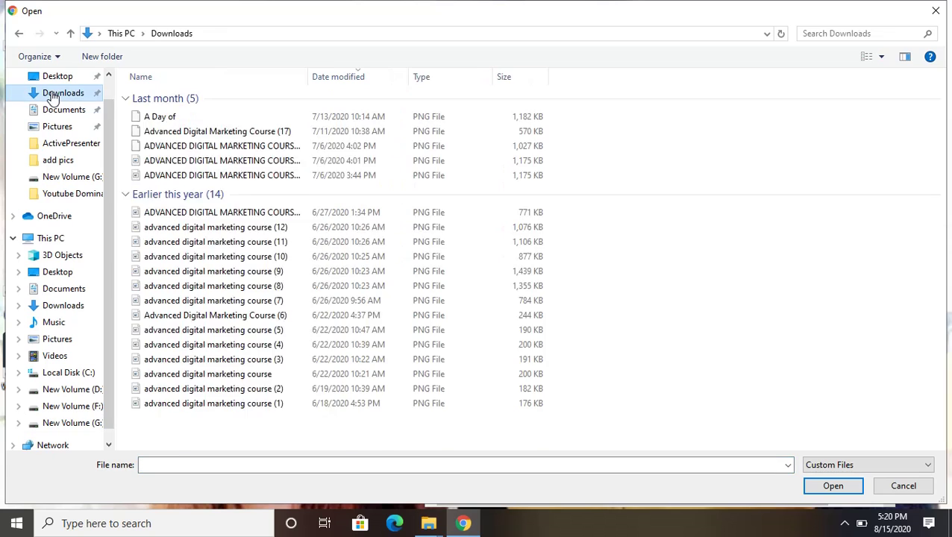
click(190, 120)
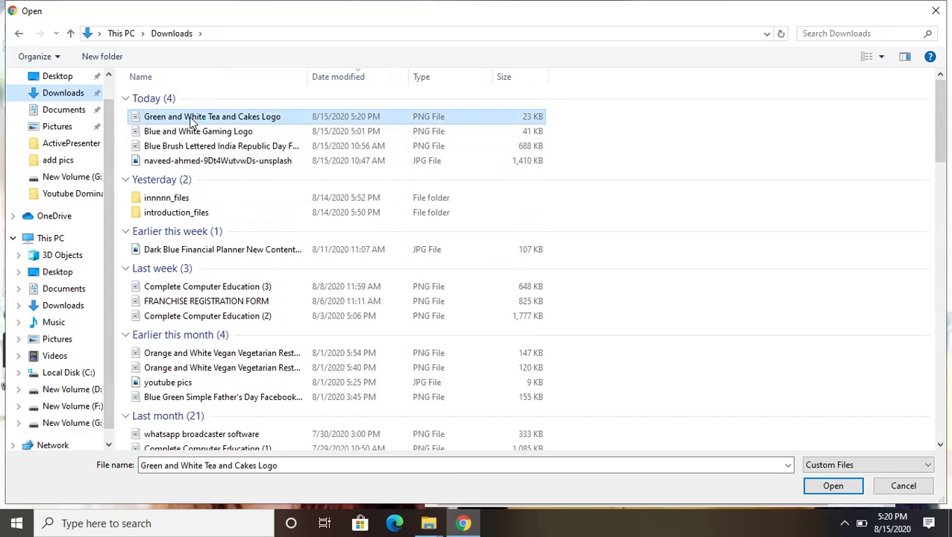
click(829, 486)
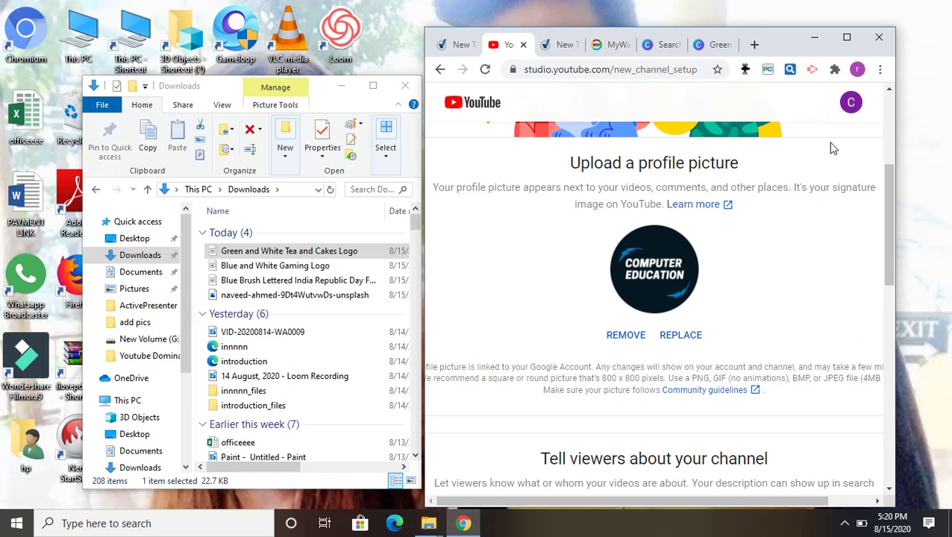
click(847, 38)
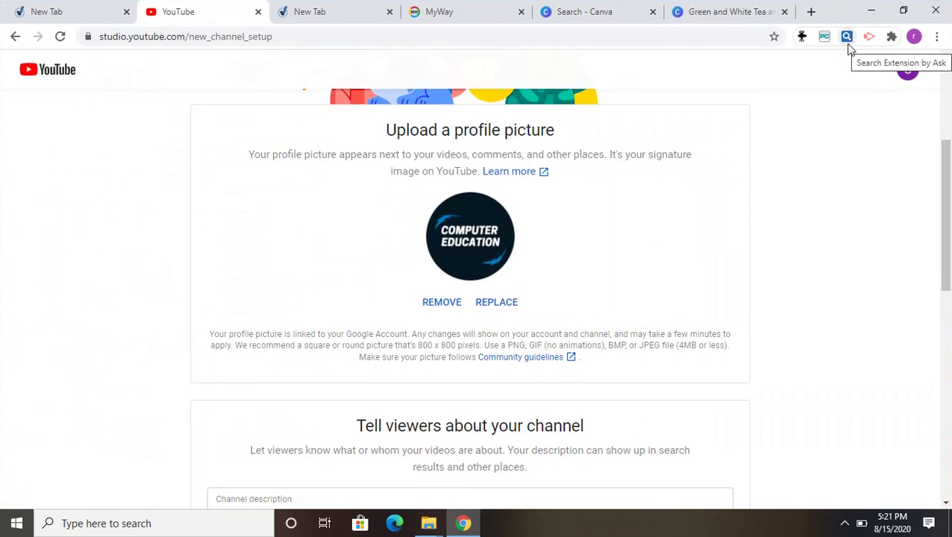
- Enter "computer education center" as the channel description
drag(947, 202, 949, 319)
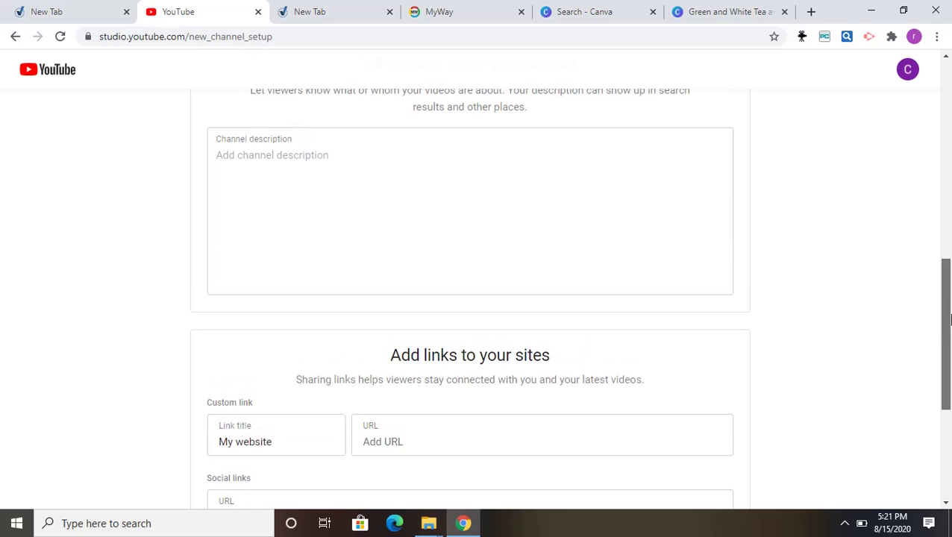
click(324, 157)
text(computer)
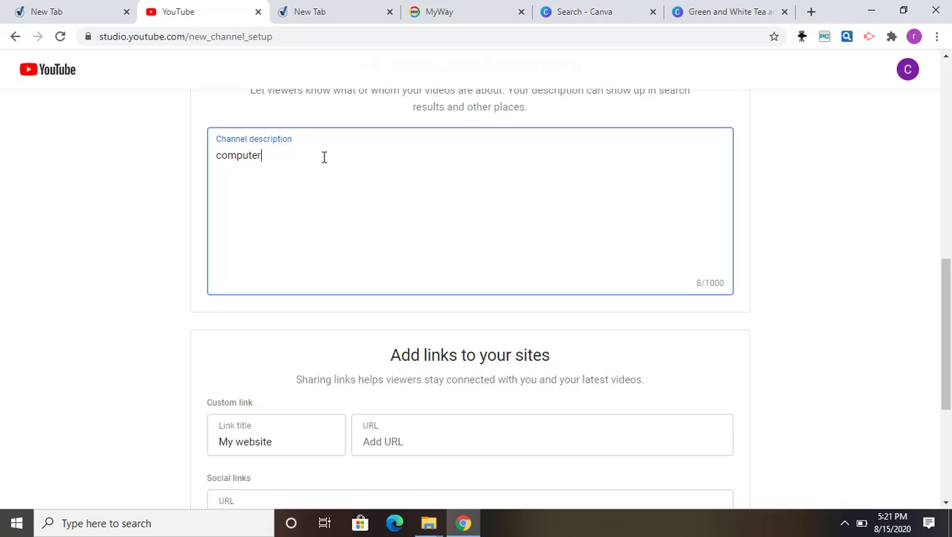
text(education center)
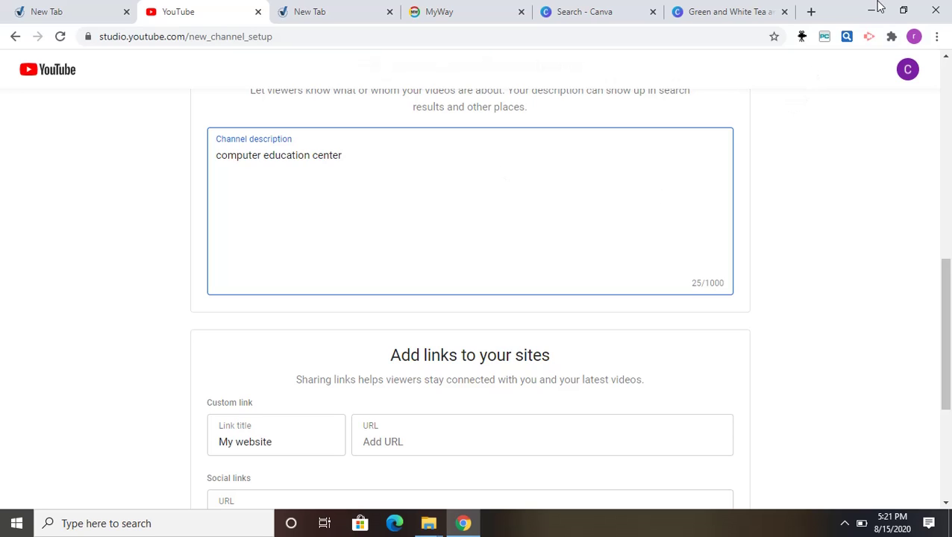
click(809, 11)
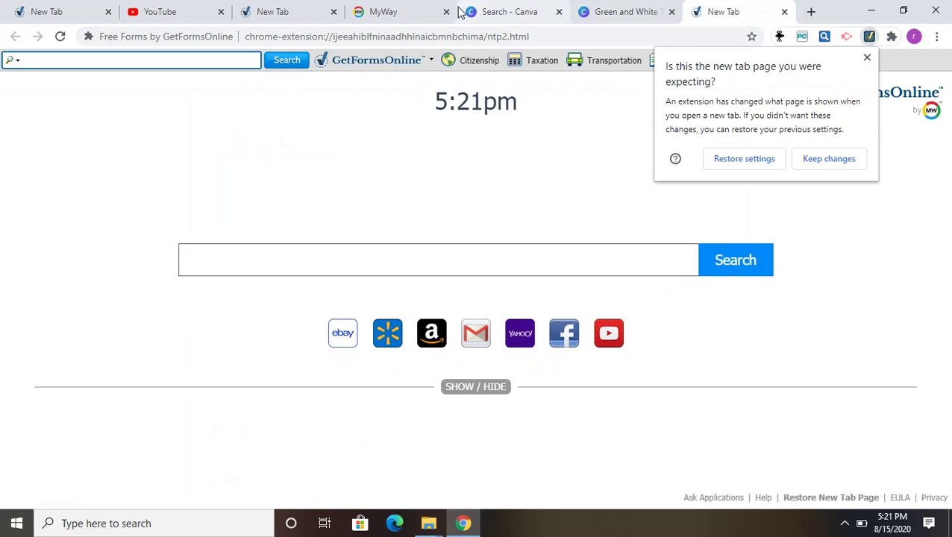
click(166, 11)
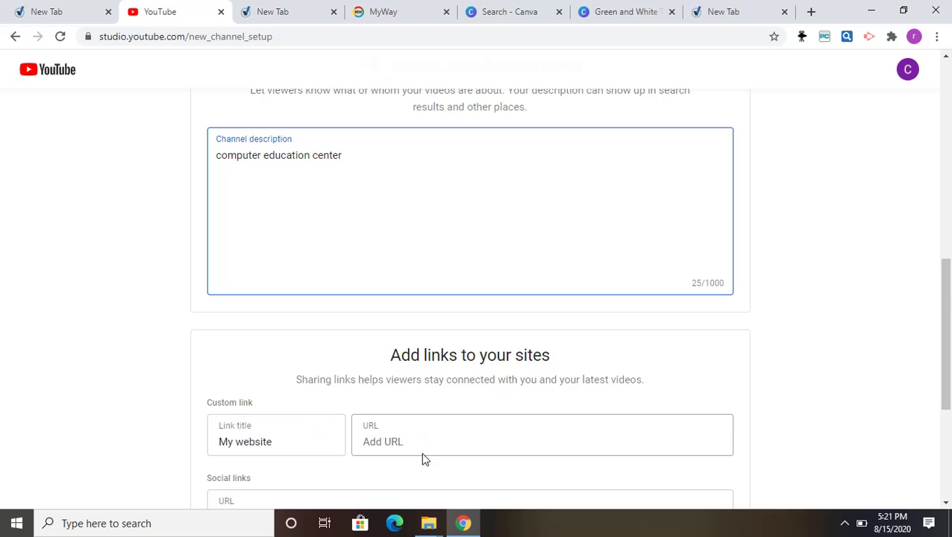
- Set the My website link's URL to ccedigital.com and save the channel setup, leaving the social links empty
click(424, 439)
text(cc)
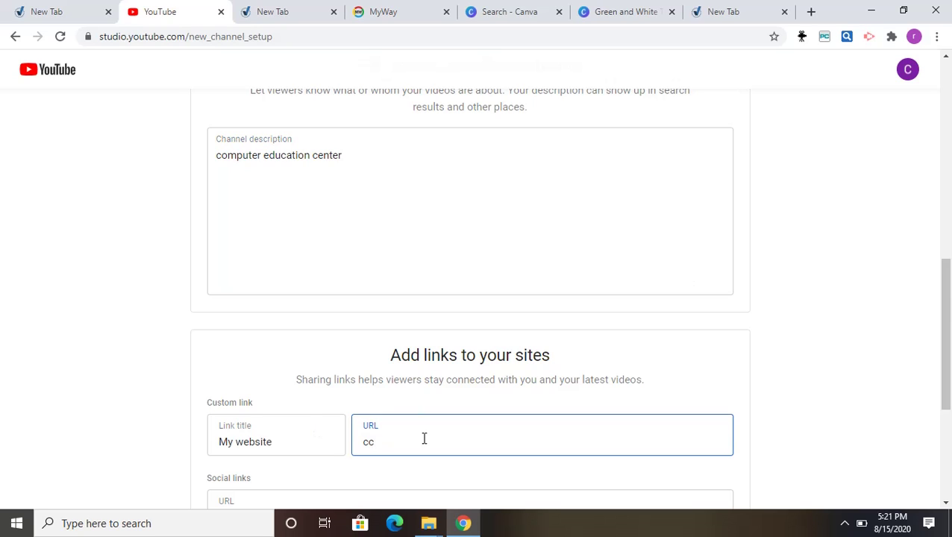
text(edigital.com)
scroll(951, 384, down, 4)
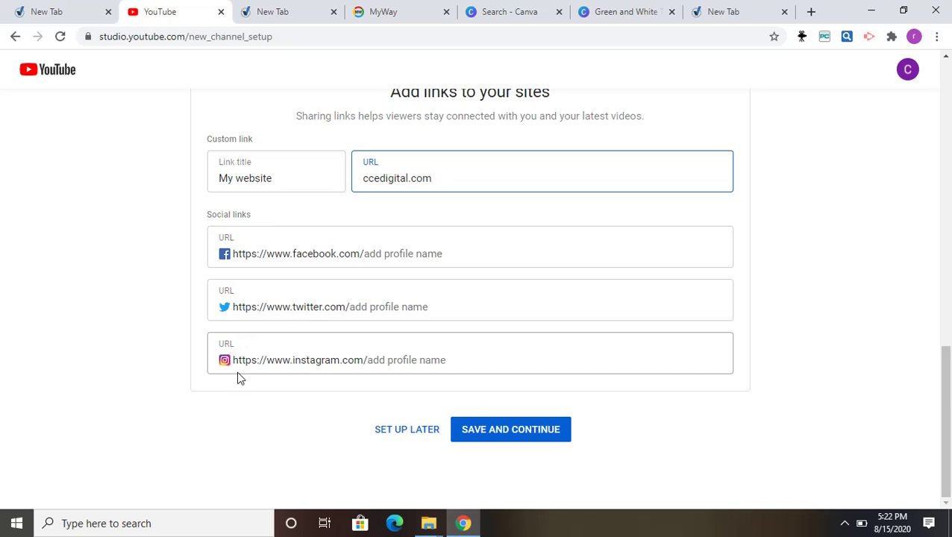
click(530, 434)
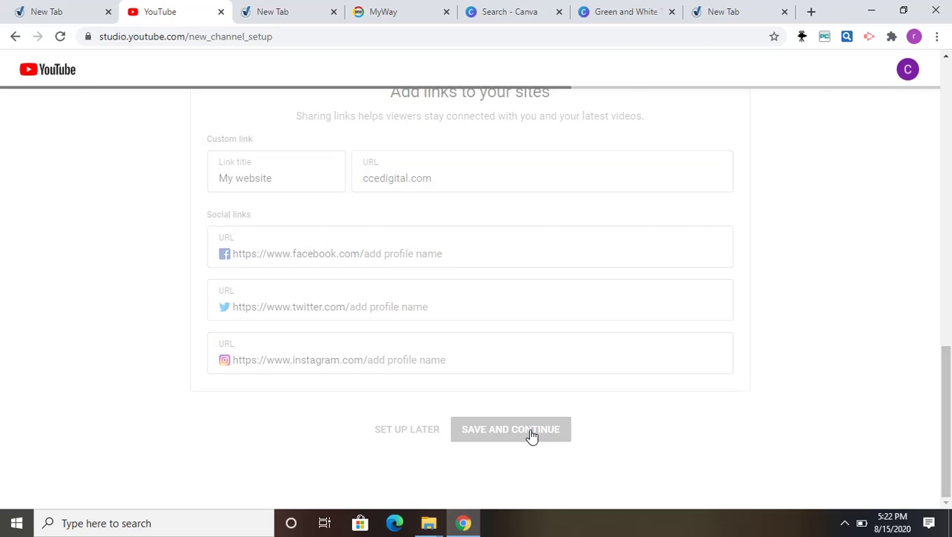